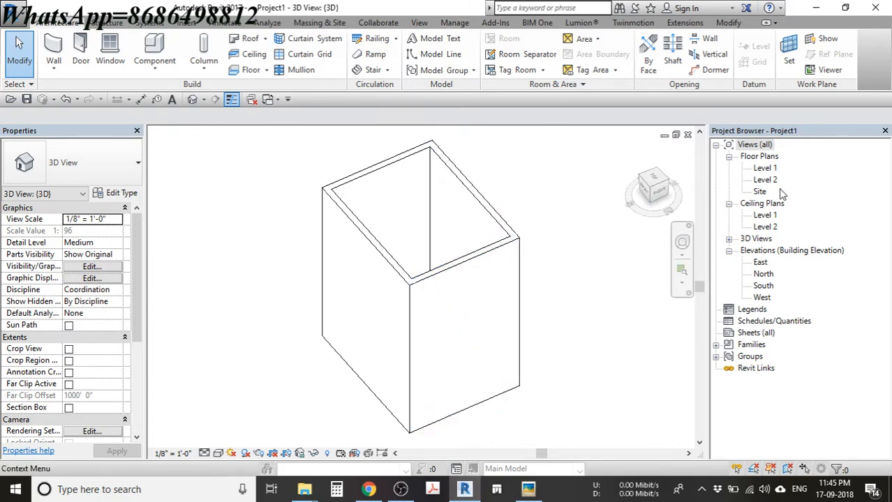
- Open the Level 1 floor plan and cut a horizontal building section across the middle of the rectangular room, extending beyond both side walls
{"action": "double_click", "coordinate": [764, 169]}
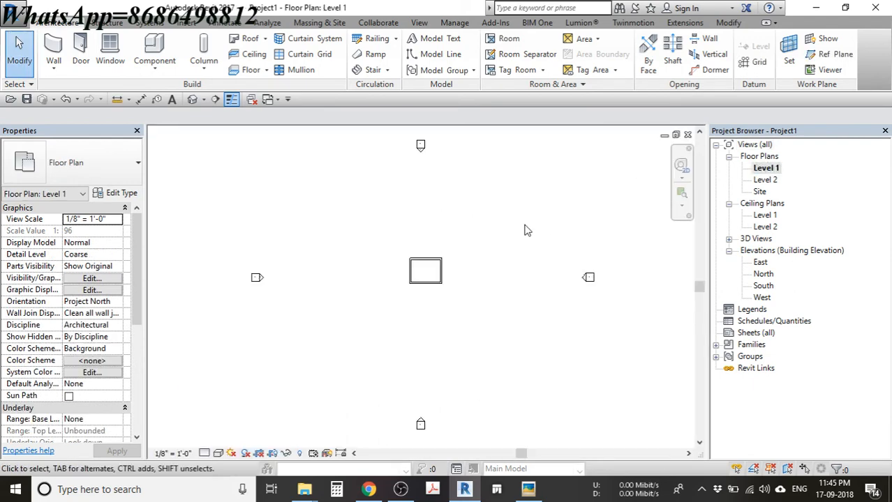
{"action": "scroll", "coordinate": [411, 269], "scroll_direction": "up", "scroll_amount": 3}
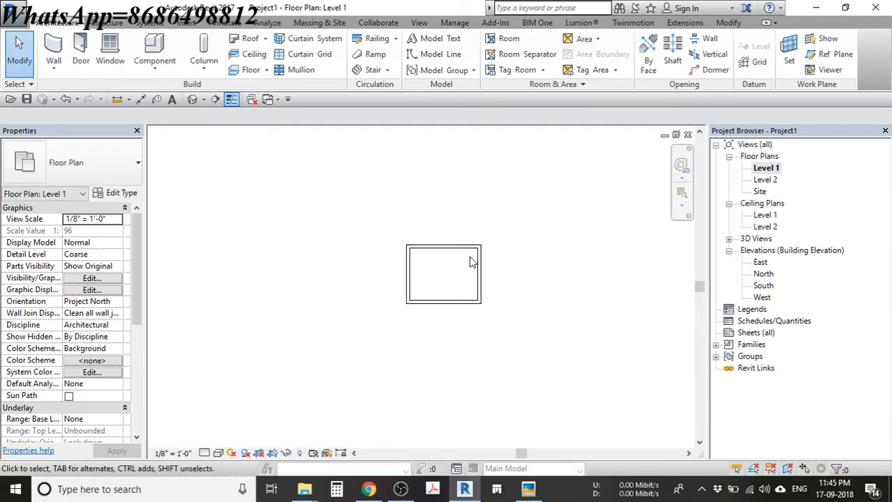
{"action": "scroll", "coordinate": [436, 262], "scroll_direction": "down", "scroll_amount": 4}
{"action": "scroll", "coordinate": [383, 299], "scroll_direction": "up", "scroll_amount": 5}
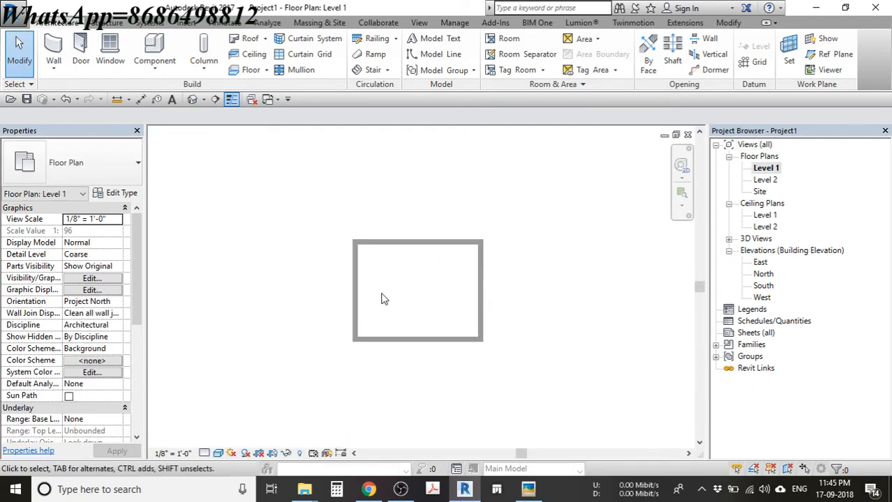
{"action": "scroll", "coordinate": [408, 245], "scroll_direction": "up", "scroll_amount": 2}
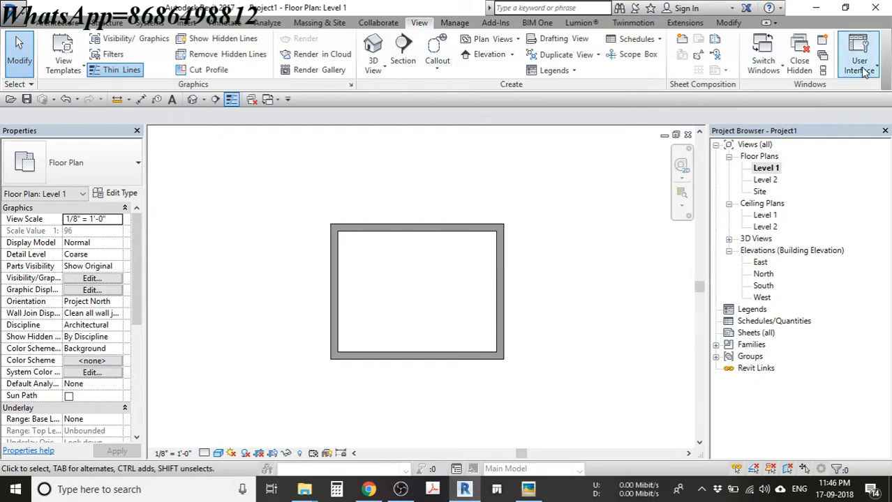
{"action": "left_click", "coordinate": [862, 68]}
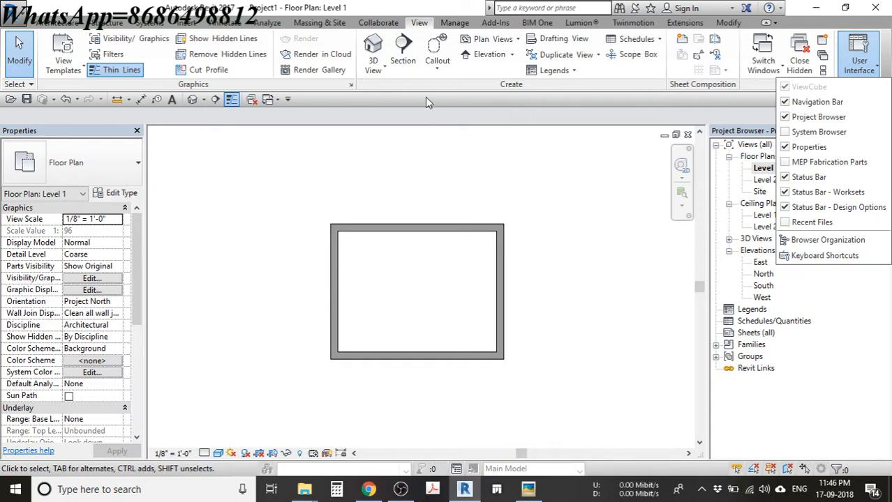
{"action": "left_click", "coordinate": [403, 52]}
{"action": "left_click", "coordinate": [293, 281]}
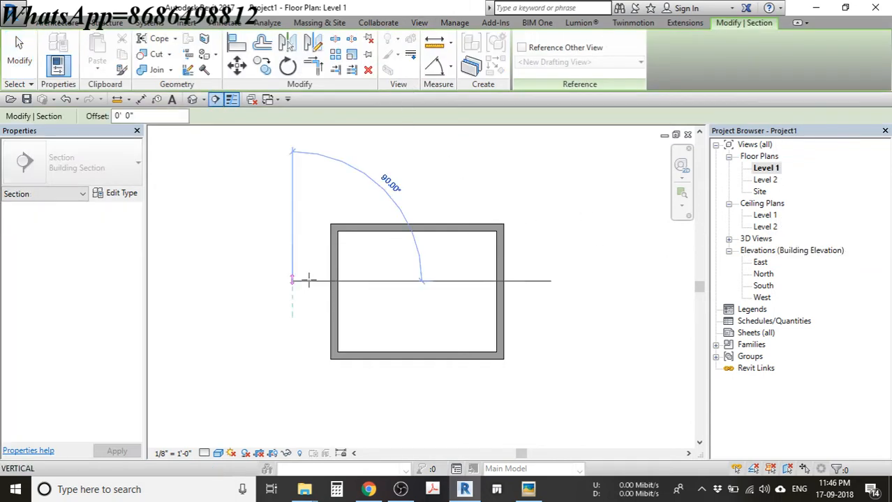
{"action": "left_click", "coordinate": [553, 282]}
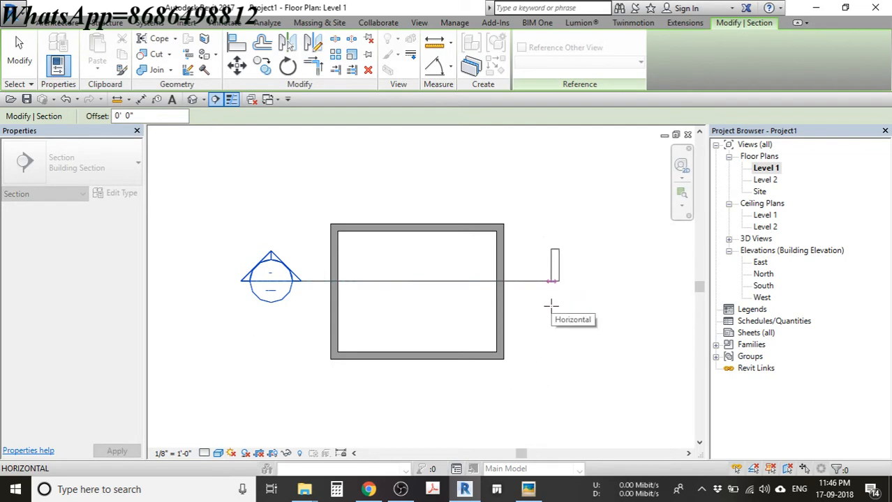
{"action": "left_click", "coordinate": [542, 302]}
{"action": "key", "text": "Escape"}
{"action": "key", "text": "Escape"}
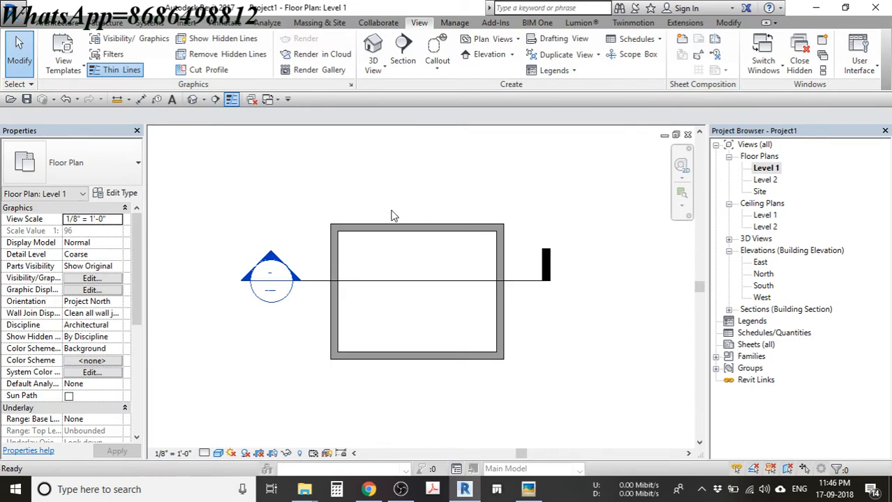
- Place a Single-Flush 36" x 84" door in the north wall near its west end, swinging outward
{"action": "key", "text": "d"}
{"action": "key", "text": "r"}
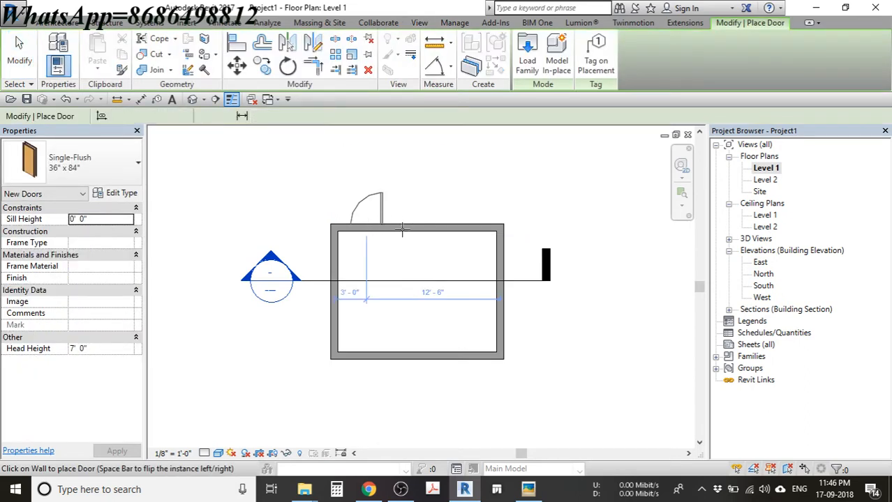
{"action": "left_click", "coordinate": [402, 231]}
- Place Fixed 36" x 48" windows in the north wall beside the door and in the east wall at the section line
{"action": "key", "text": "w"}
{"action": "key", "text": "n"}
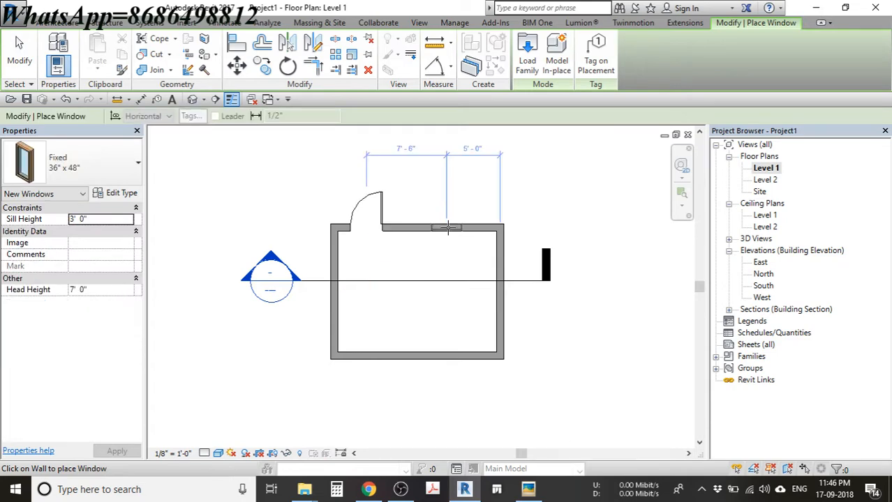
{"action": "scroll", "coordinate": [501, 282], "scroll_direction": "up", "scroll_amount": 4}
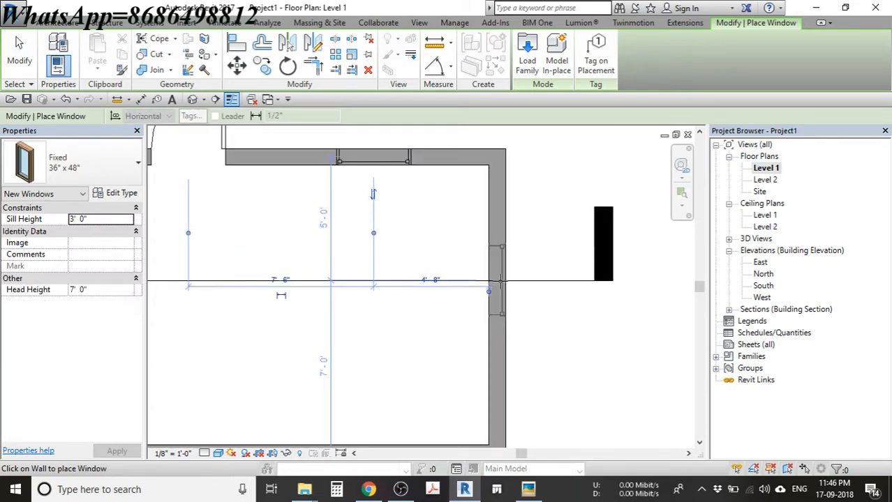
{"action": "scroll", "coordinate": [499, 280], "scroll_direction": "down", "scroll_amount": 2}
{"action": "middle_click_drag", "start_coordinate": [388, 288], "coordinate": [452, 283]}
{"action": "key", "text": "Escape"}
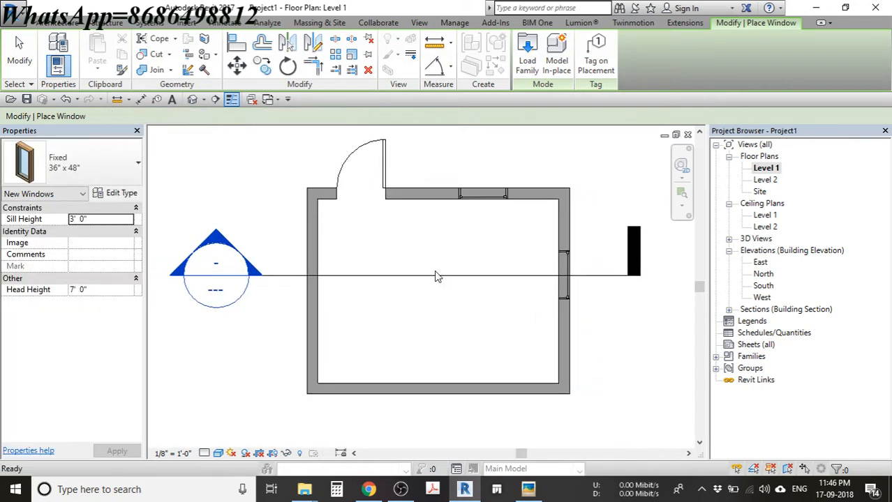
- Switch to the 3D view and set the unconnected height of all four walls to 10' 0"
{"action": "key", "text": "ctrl+Tab"}
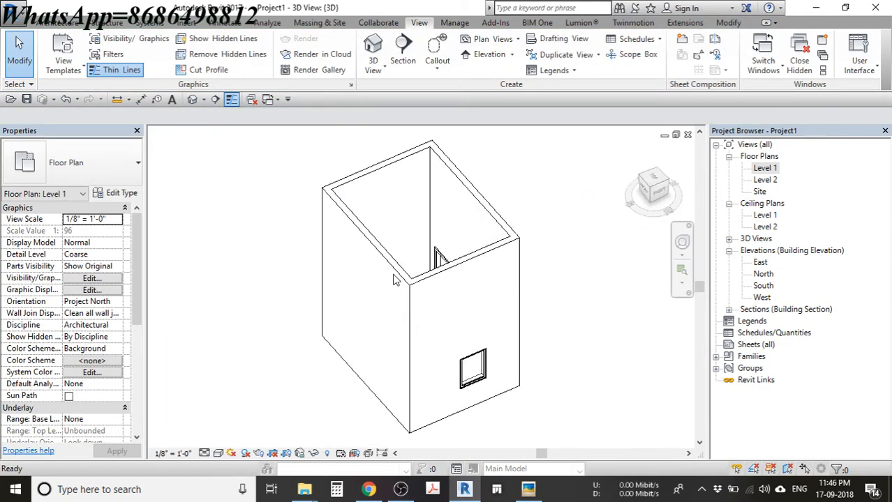
{"action": "middle_click_drag", "start_coordinate": [369, 259], "coordinate": [412, 150], "text": "shift"}
{"action": "left_click_drag", "start_coordinate": [522, 149], "coordinate": [273, 238]}
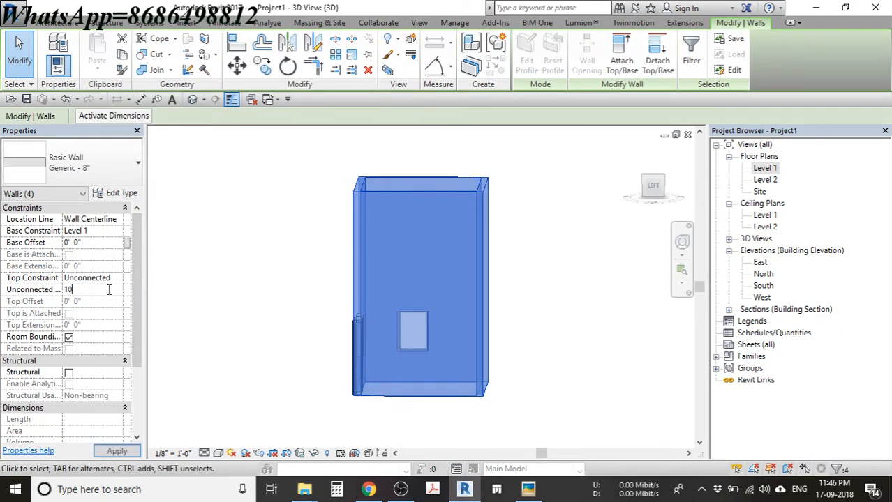
{"action": "scroll", "coordinate": [381, 259], "scroll_direction": "up", "scroll_amount": 3}
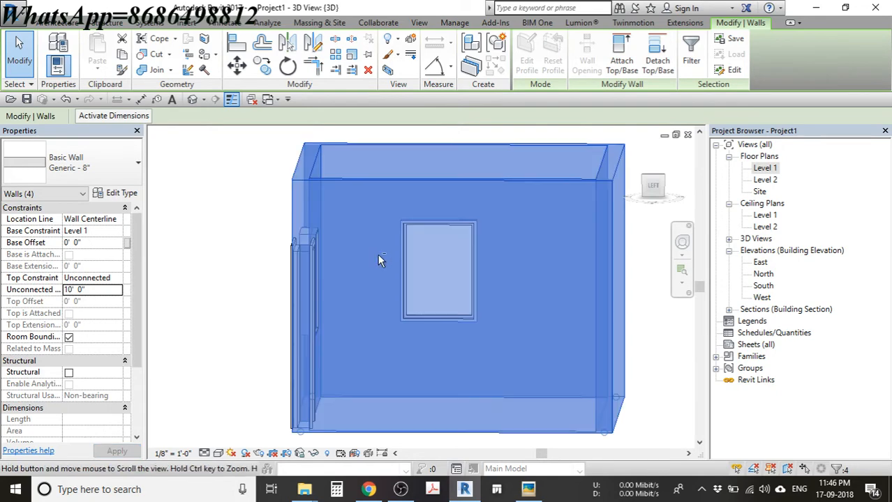
{"action": "middle_click_drag", "start_coordinate": [381, 258], "coordinate": [406, 328], "text": "shift"}
{"action": "left_click", "coordinate": [407, 328]}
{"action": "scroll", "coordinate": [431, 270], "scroll_direction": "down", "scroll_amount": 1}
{"action": "scroll", "coordinate": [430, 269], "scroll_direction": "down", "scroll_amount": 1}
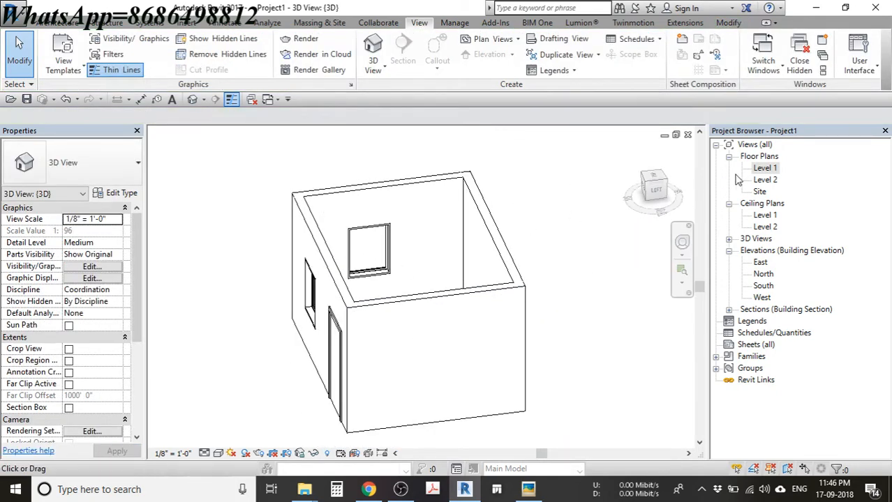
- On the Level 2 plan, sketch a rectangular sloped roof footprint overhanging the walls by about 2 feet, using Generic - 12"
{"action": "double_click", "coordinate": [765, 181]}
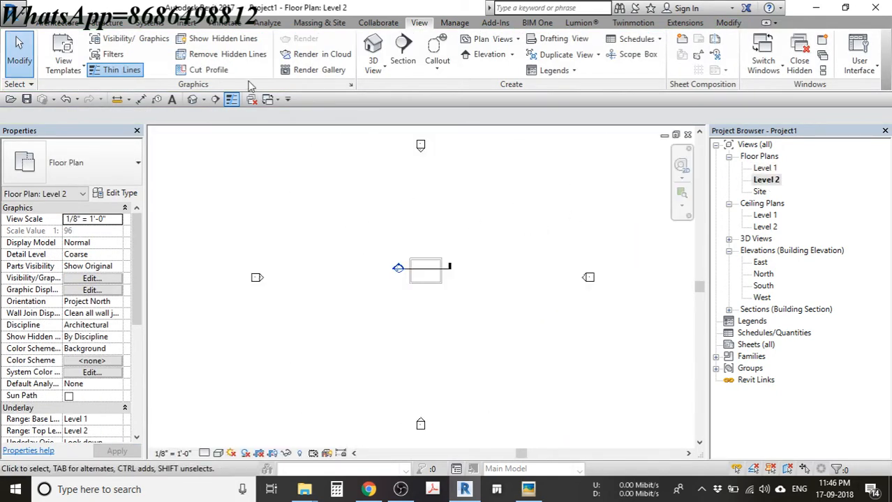
{"action": "left_click", "coordinate": [59, 24]}
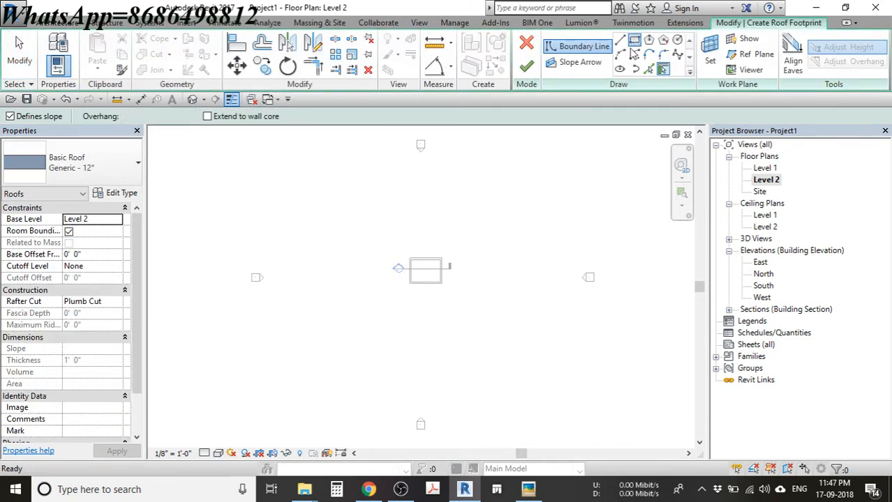
{"action": "scroll", "coordinate": [419, 264], "scroll_direction": "up", "scroll_amount": 5}
{"action": "left_click", "coordinate": [366, 235]}
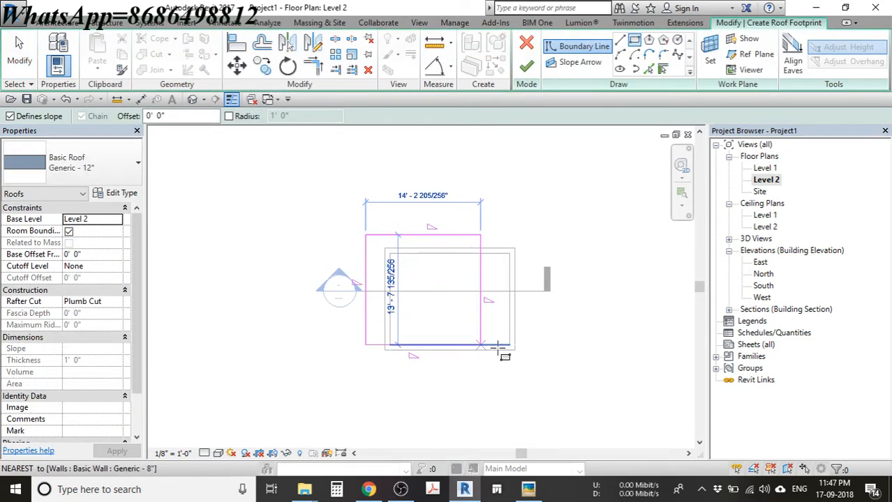
{"action": "left_click", "coordinate": [532, 362]}
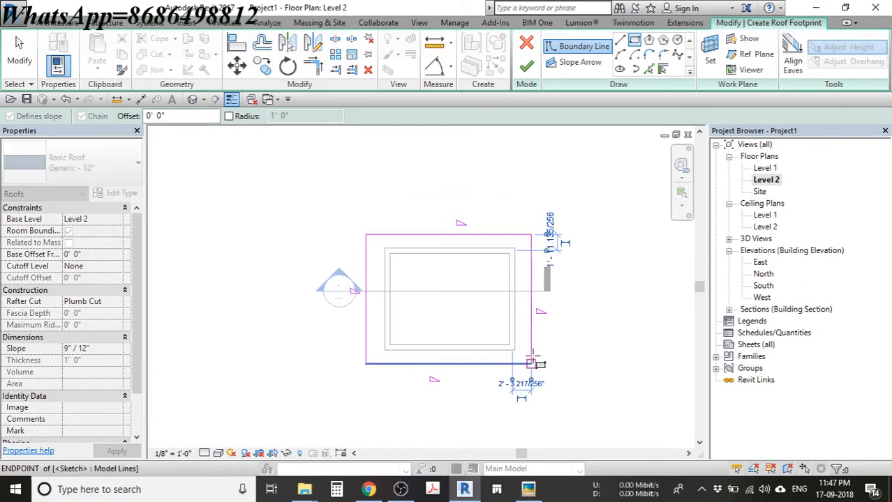
- Finish the roof footprint, attach the highlighted walls to the roof, and check the roofed building in 3D
{"action": "left_click", "coordinate": [526, 64]}
{"action": "scroll", "coordinate": [516, 321], "scroll_direction": "up", "scroll_amount": 2}
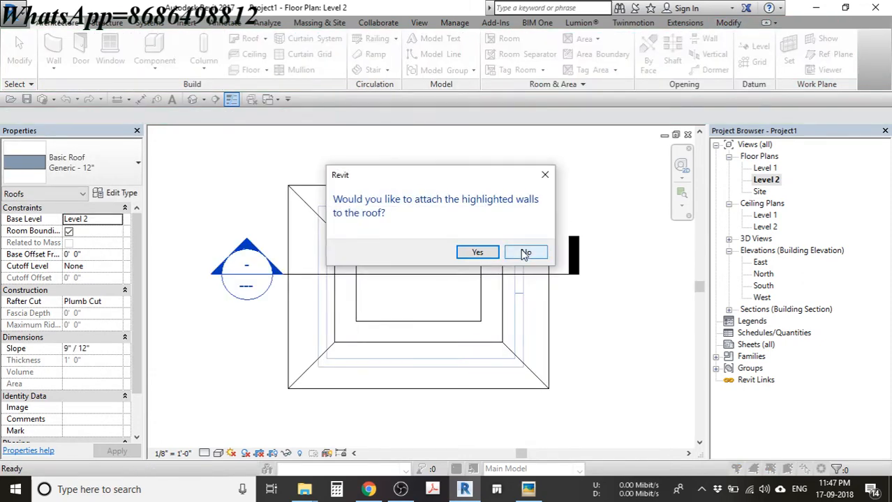
{"action": "left_click", "coordinate": [477, 253]}
{"action": "scroll", "coordinate": [450, 273], "scroll_direction": "down", "scroll_amount": 5}
{"action": "key", "text": "Escape"}
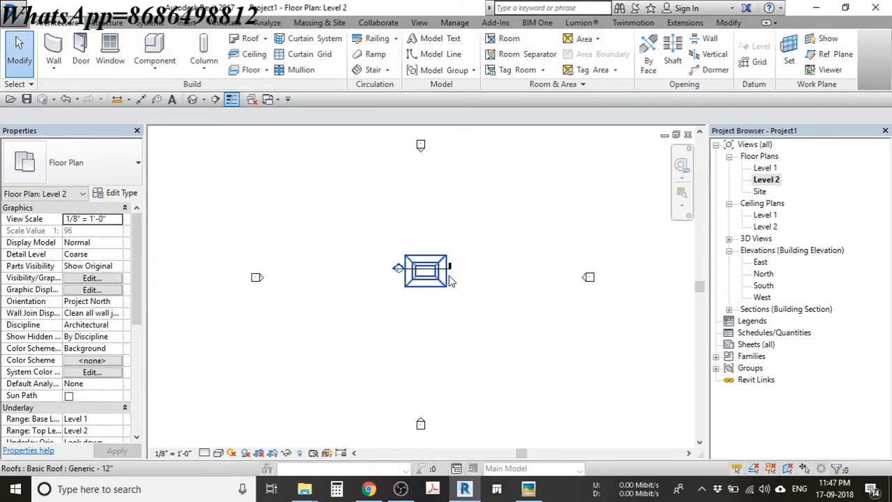
{"action": "key", "text": "ctrl+Tab"}
{"action": "scroll", "coordinate": [430, 285], "scroll_direction": "down", "scroll_amount": 1}
{"action": "middle_click_drag", "start_coordinate": [430, 285], "coordinate": [512, 264], "text": "shift"}
- On the Level 1 plan, create a Generic - 12" floor from a rectangle extending about 4 feet beyond the north and east walls
{"action": "double_click", "coordinate": [768, 169]}
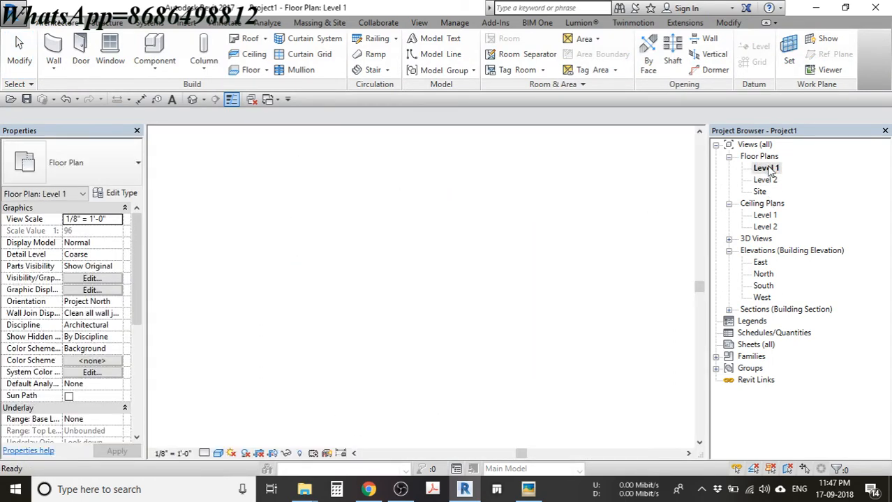
{"action": "left_click", "coordinate": [250, 71]}
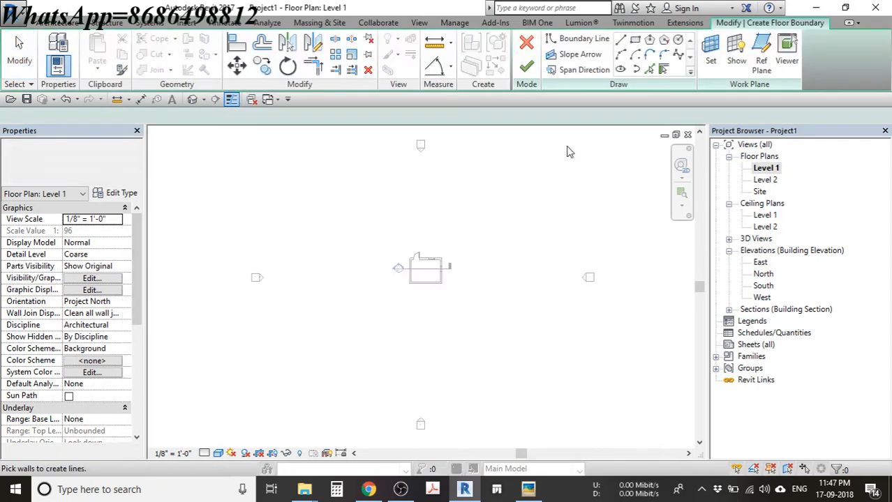
{"action": "left_click", "coordinate": [637, 42]}
{"action": "scroll", "coordinate": [460, 293], "scroll_direction": "up", "scroll_amount": 3}
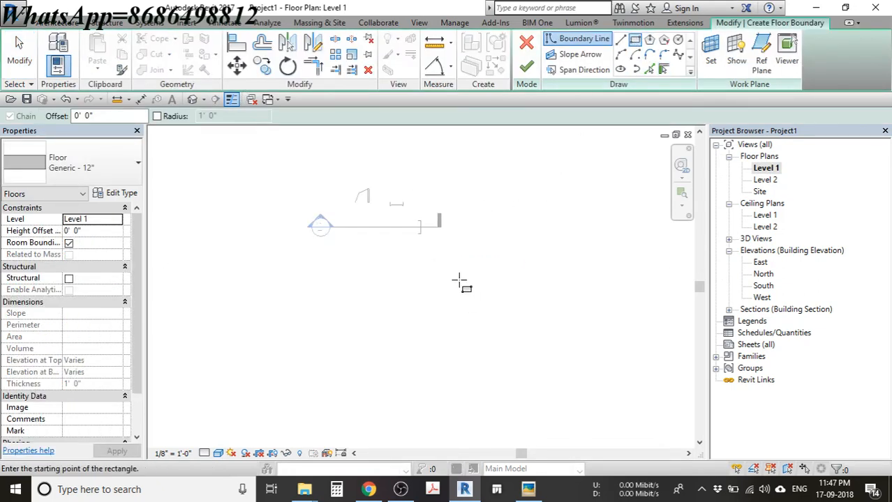
{"action": "scroll", "coordinate": [381, 243], "scroll_direction": "up", "scroll_amount": 1}
{"action": "left_click", "coordinate": [336, 189]}
{"action": "left_click", "coordinate": [456, 284]}
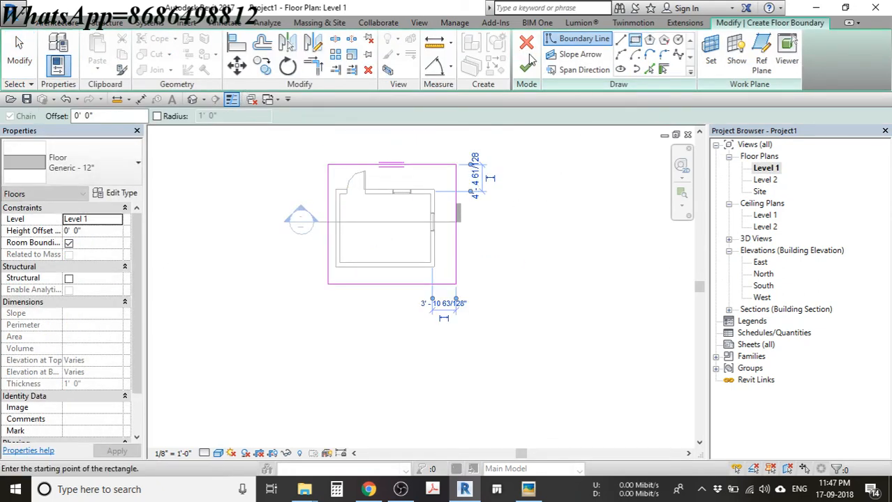
{"action": "left_click", "coordinate": [526, 66]}
{"action": "key", "text": "Escape"}
- Examine the house in the default 3D view and its interior in the Section 1 view
{"action": "scroll", "coordinate": [441, 242], "scroll_direction": "down", "scroll_amount": 3}
{"action": "key", "text": "3"}
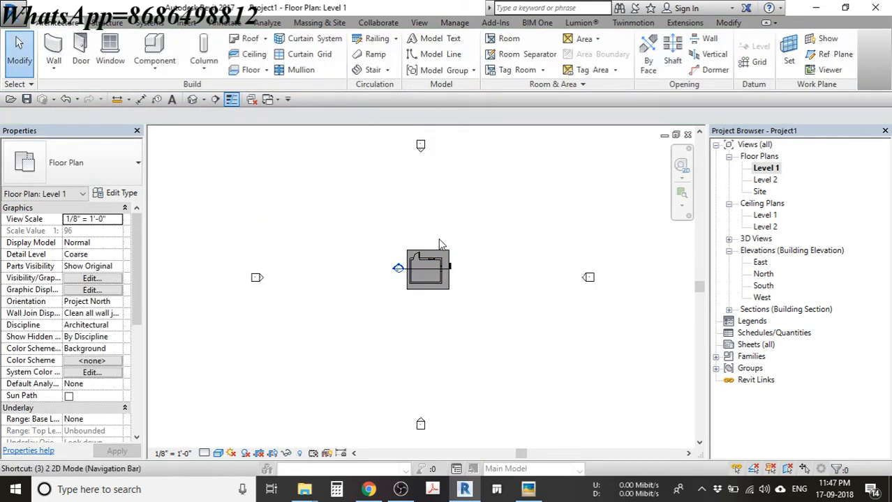
{"action": "key", "text": "d"}
{"action": "middle_click_drag", "start_coordinate": [436, 238], "coordinate": [486, 255], "text": "shift"}
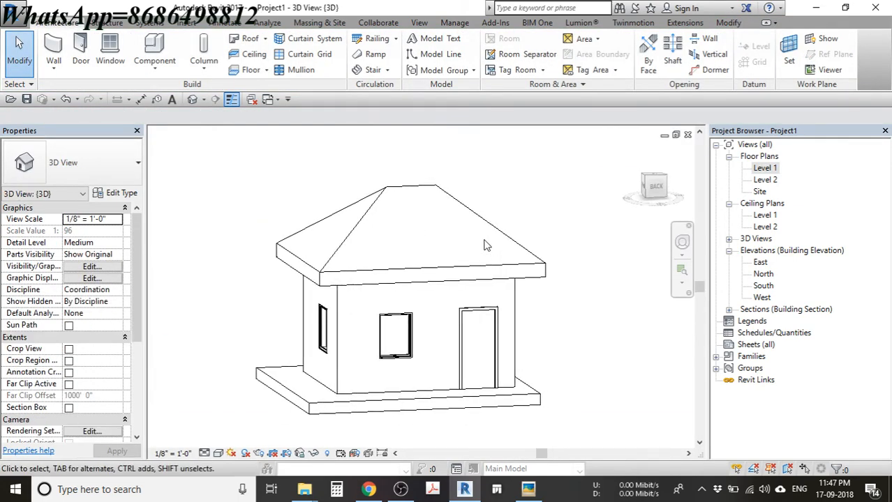
{"action": "scroll", "coordinate": [476, 279], "scroll_direction": "up", "scroll_amount": 3}
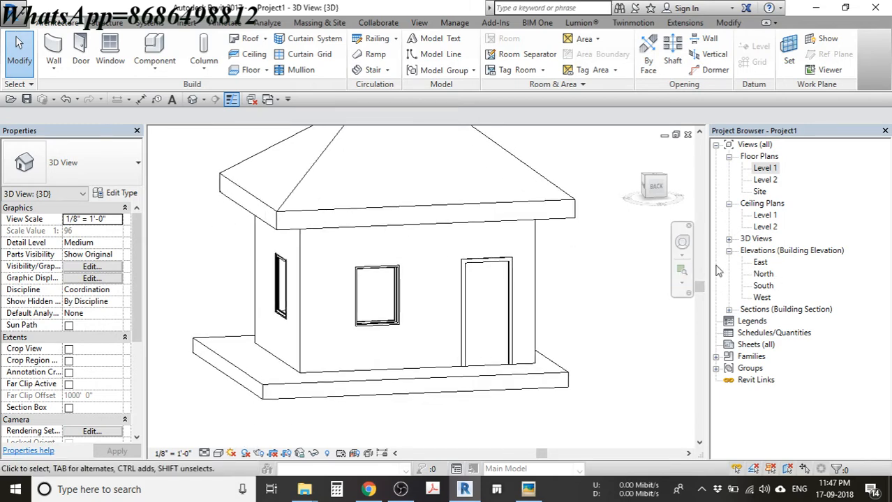
{"action": "left_click", "coordinate": [730, 311]}
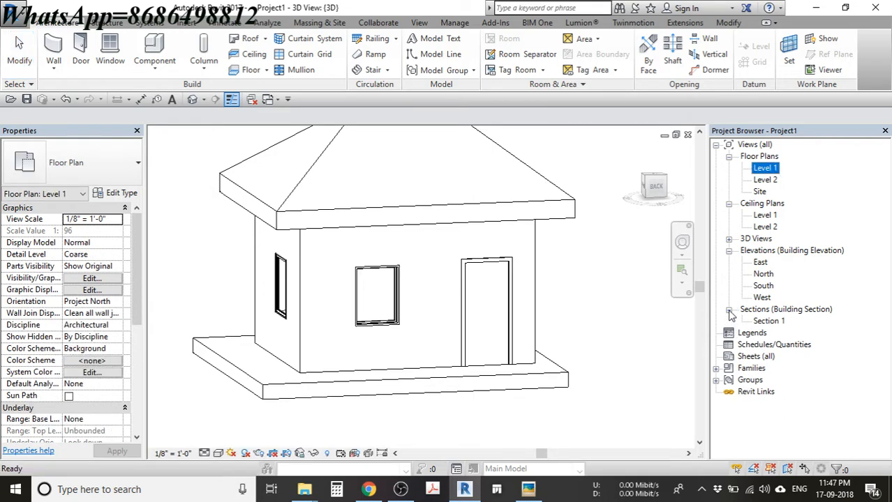
{"action": "double_click", "coordinate": [775, 322]}
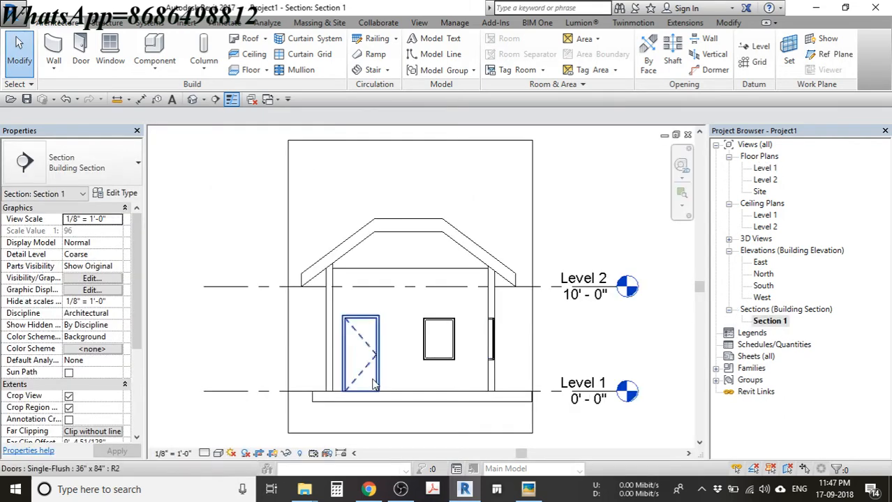
{"action": "middle_click_drag", "start_coordinate": [443, 333], "coordinate": [493, 318]}
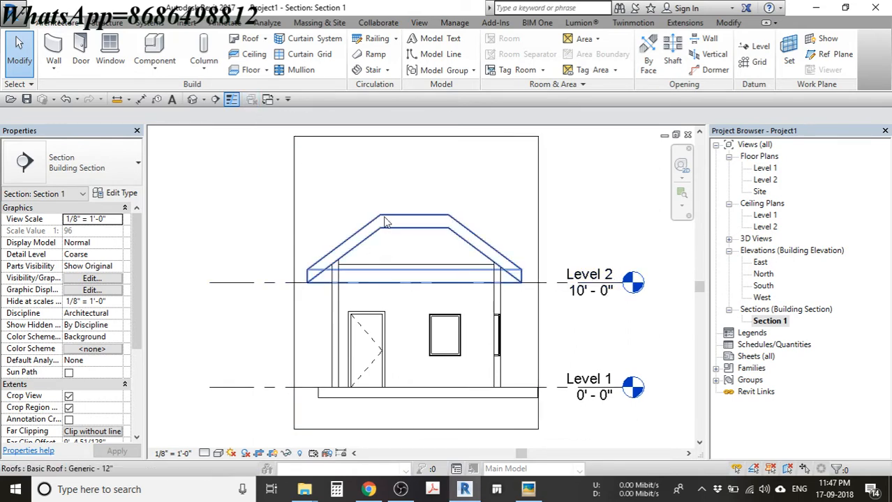
{"action": "middle_click_drag", "start_coordinate": [384, 219], "coordinate": [378, 222]}
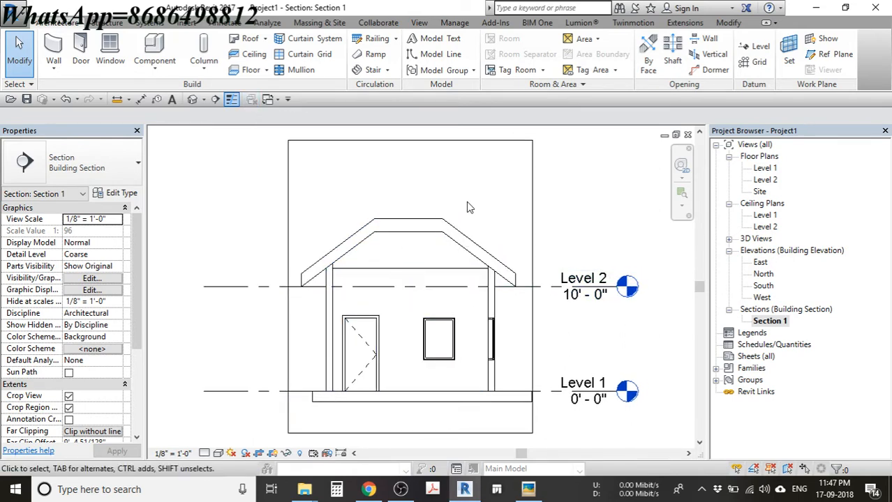
- Open the Level 1 plan, tile it beside the Section 1 view, and frame the house in the section
{"action": "double_click", "coordinate": [765, 168]}
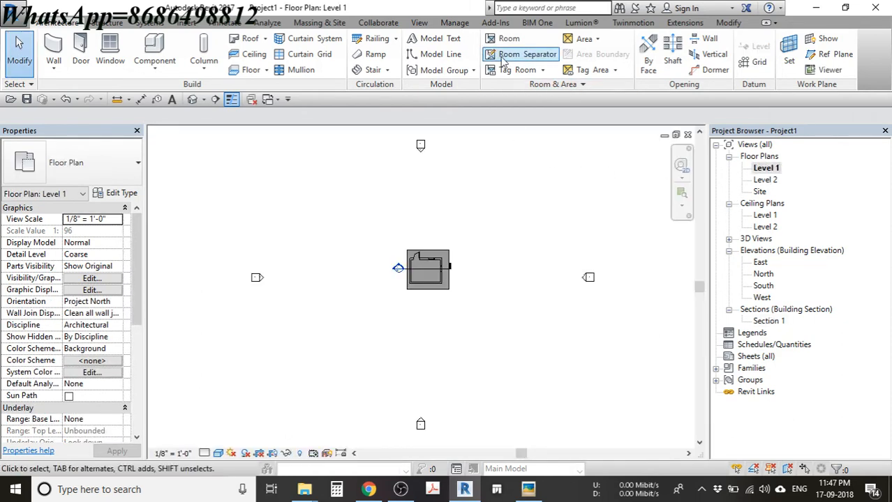
{"action": "left_click", "coordinate": [420, 24]}
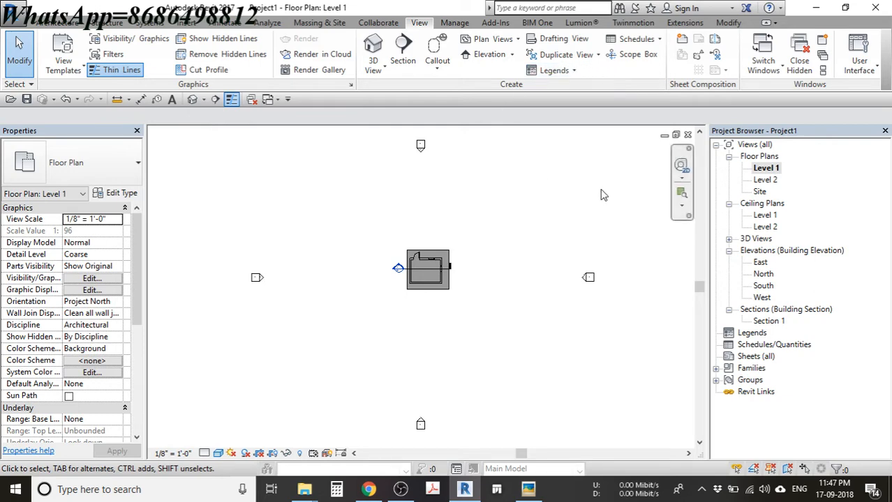
{"action": "left_click", "coordinate": [824, 71]}
{"action": "left_click", "coordinate": [578, 315]}
{"action": "scroll", "coordinate": [570, 305], "scroll_direction": "down", "scroll_amount": 1}
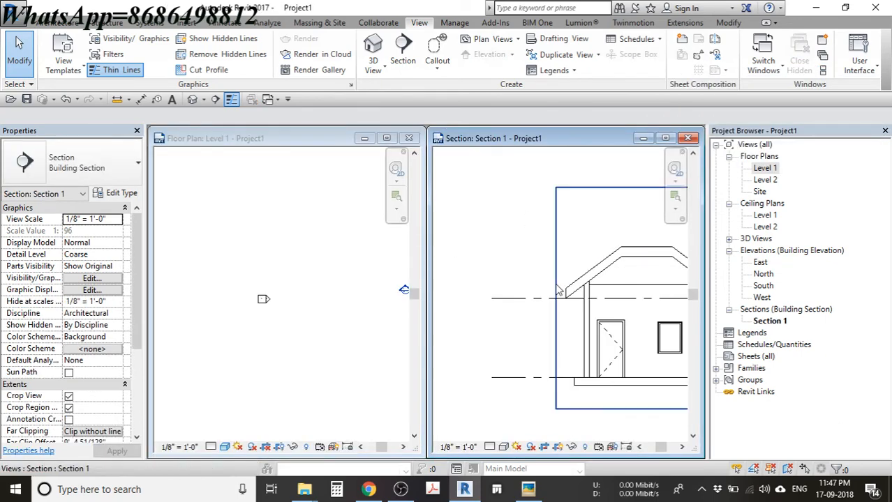
{"action": "middle_click_drag", "start_coordinate": [565, 295], "coordinate": [446, 283]}
{"action": "middle_click_drag", "start_coordinate": [526, 291], "coordinate": [562, 286]}
{"action": "scroll", "coordinate": [555, 281], "scroll_direction": "down", "scroll_amount": 1}
{"action": "scroll", "coordinate": [555, 281], "scroll_direction": "up", "scroll_amount": 1}
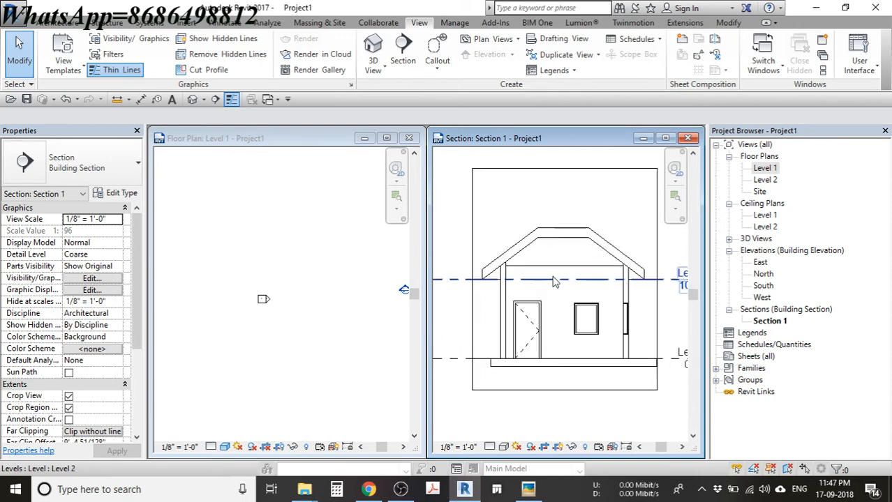
- On the Level 1 plan, shift the section line north toward the door wall and back south so it cuts the east window
{"action": "left_click", "coordinate": [325, 287]}
{"action": "middle_click", "coordinate": [332, 293]}
{"action": "middle_click", "coordinate": [332, 293]}
{"action": "scroll", "coordinate": [280, 280], "scroll_direction": "up", "scroll_amount": 6}
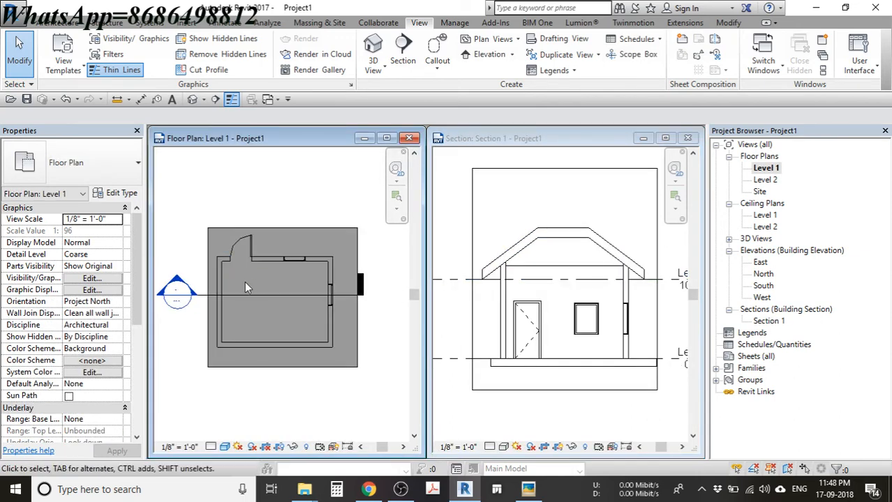
{"action": "scroll", "coordinate": [178, 294], "scroll_direction": "up", "scroll_amount": 1}
{"action": "left_click", "coordinate": [175, 306]}
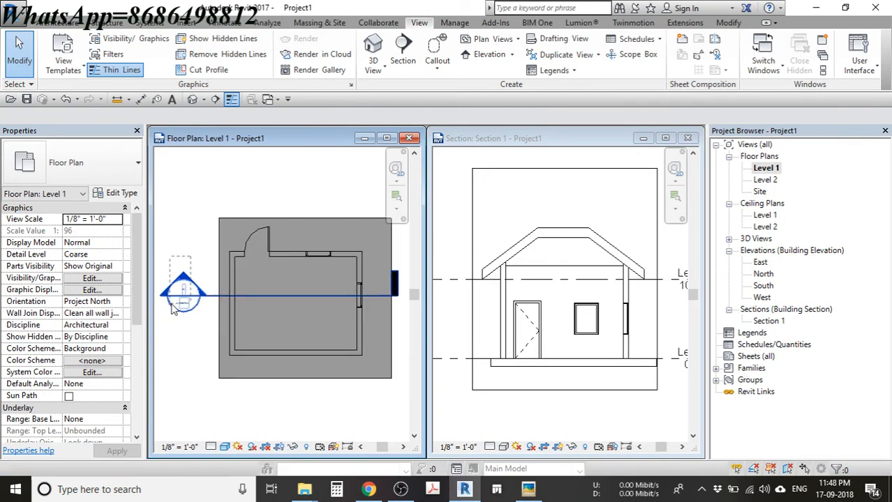
{"action": "left_click", "coordinate": [175, 309]}
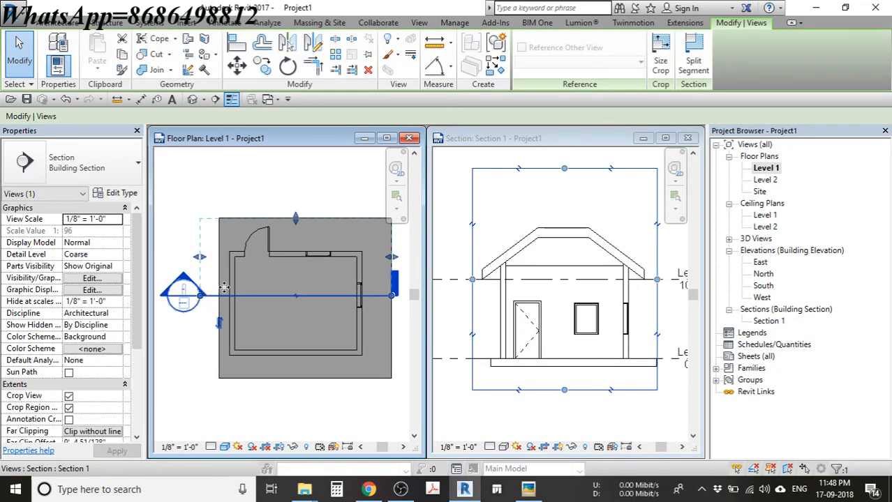
{"action": "mouse_move", "coordinate": [223, 287]}
{"action": "left_mouse_down"}
{"action": "mouse_move", "coordinate": [234, 261]}
{"action": "mouse_move", "coordinate": [235, 278]}
{"action": "left_mouse_up"}
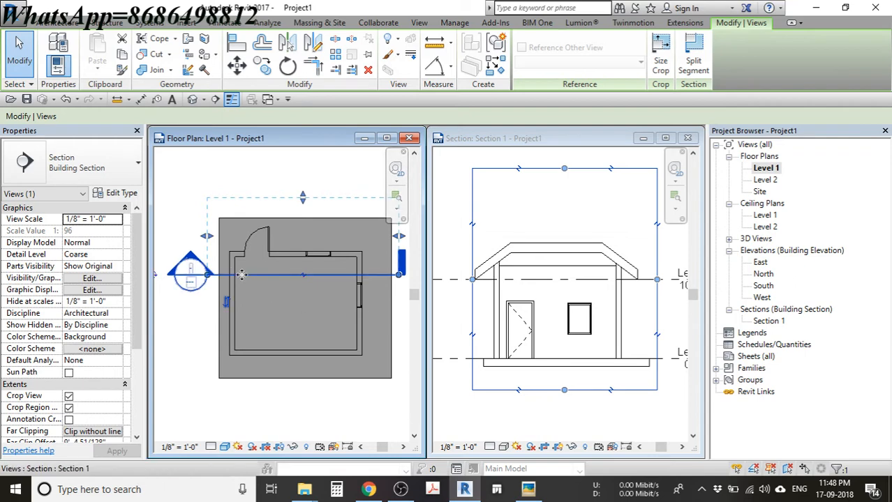
{"action": "left_click_drag", "start_coordinate": [223, 286], "coordinate": [224, 304]}
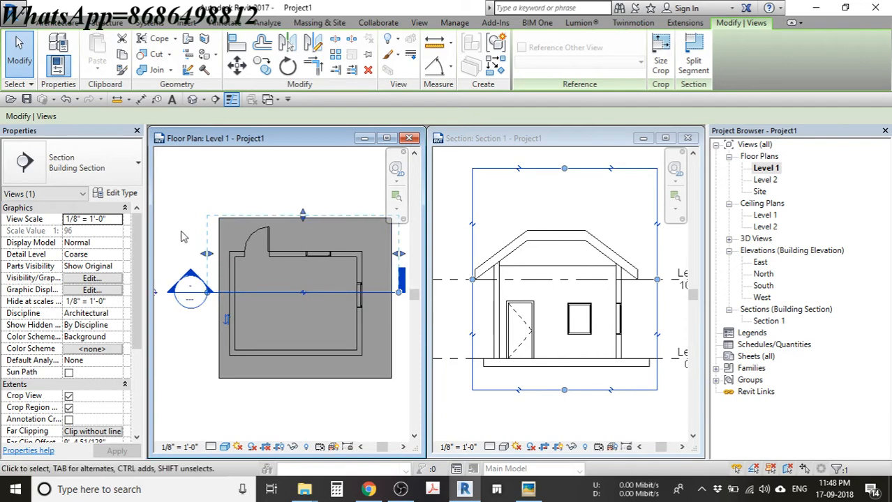
{"action": "left_click", "coordinate": [193, 253]}
- Flip the section line on the Level 1 plan so that it looks south
{"action": "left_click", "coordinate": [230, 293]}
{"action": "scroll", "coordinate": [290, 269], "scroll_direction": "down", "scroll_amount": 2}
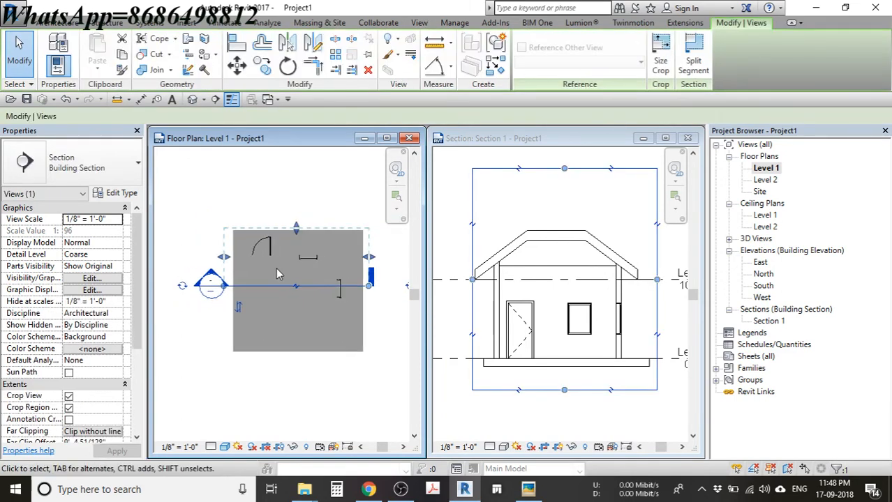
{"action": "left_click", "coordinate": [238, 307]}
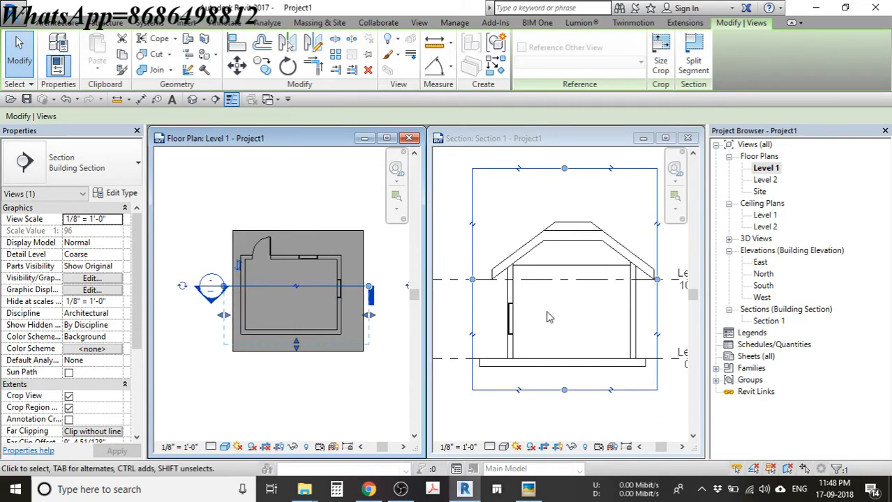
{"action": "left_click_drag", "start_coordinate": [342, 383], "coordinate": [286, 395]}
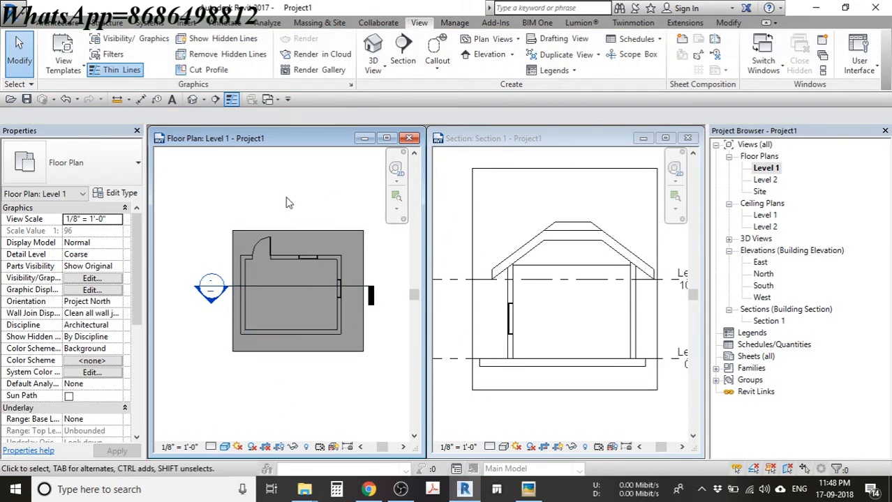
- Open the default 3D view and turn on its section box around the house
{"action": "key", "text": "d"}
{"action": "double_click", "coordinate": [479, 242]}
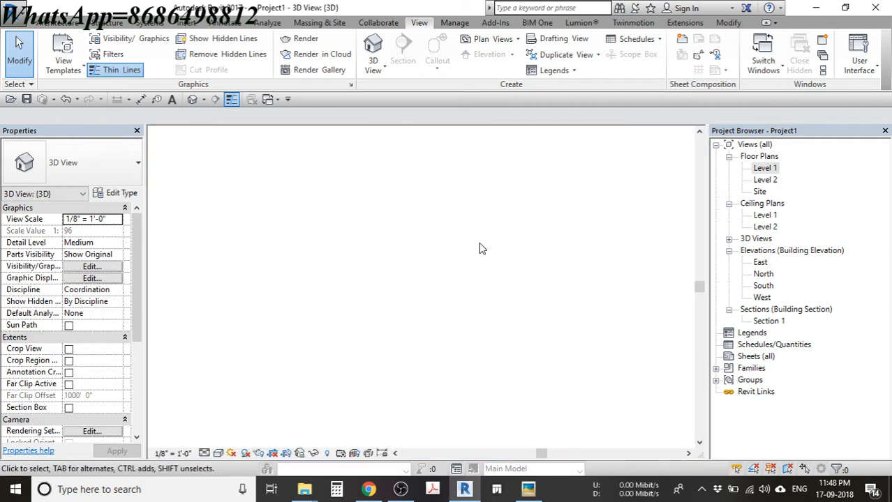
{"action": "middle_click_drag", "start_coordinate": [479, 242], "coordinate": [463, 256]}
{"action": "scroll", "coordinate": [453, 302], "scroll_direction": "up", "scroll_amount": 5}
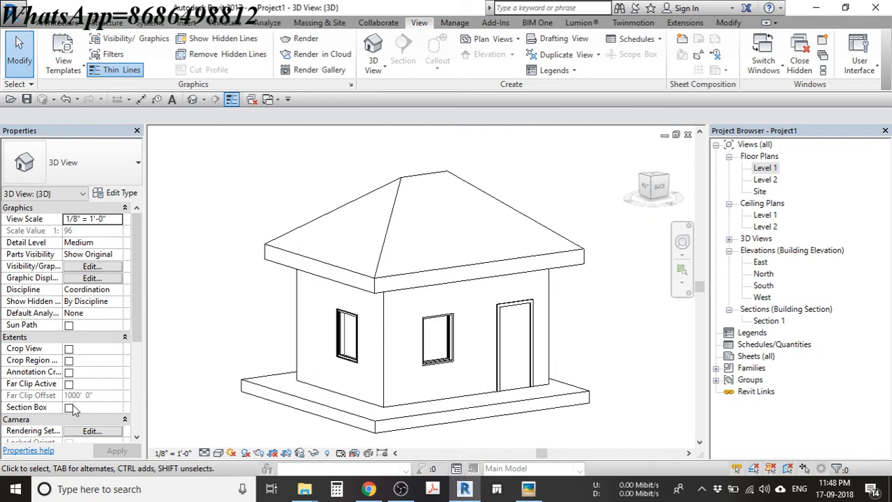
{"action": "scroll", "coordinate": [419, 248], "scroll_direction": "down", "scroll_amount": 4}
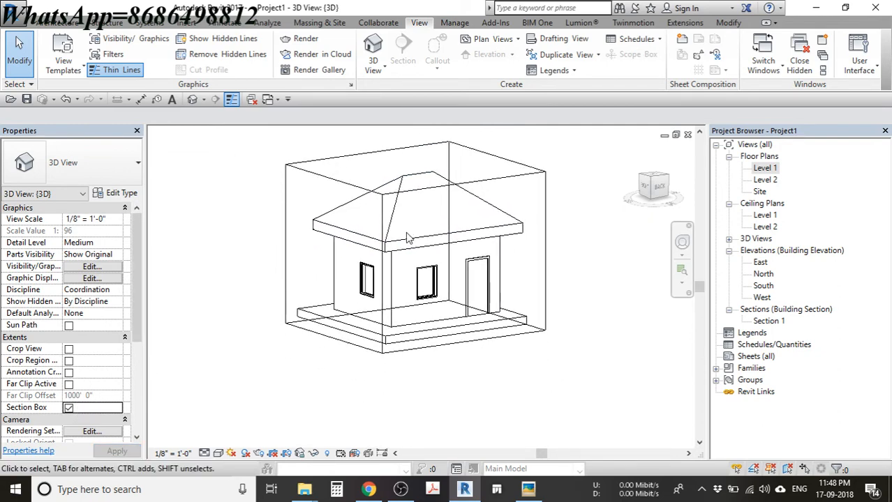
- Pull the section box's north face into the house to cut away the door wall and view the interior
{"action": "middle_click_drag", "start_coordinate": [457, 260], "coordinate": [424, 307], "text": "shift"}
{"action": "left_click", "coordinate": [439, 307]}
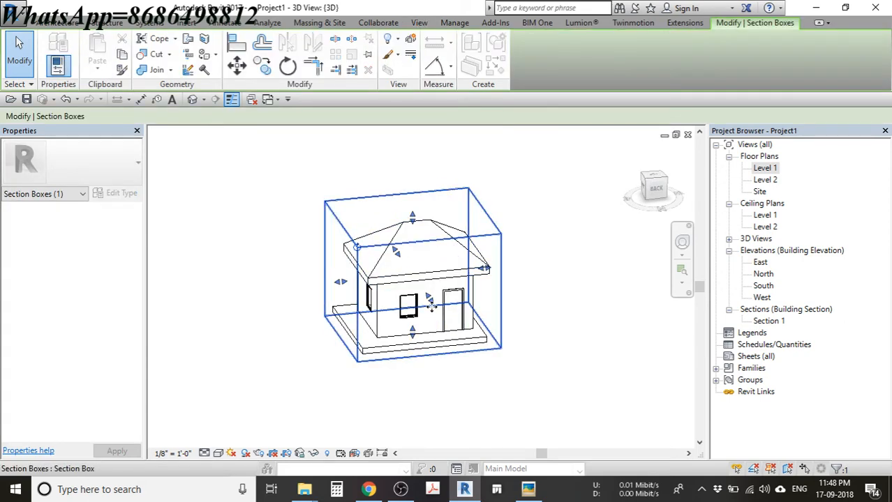
{"action": "left_click_drag", "start_coordinate": [431, 301], "coordinate": [421, 283]}
{"action": "middle_click_drag", "start_coordinate": [414, 306], "coordinate": [304, 223], "text": "shift"}
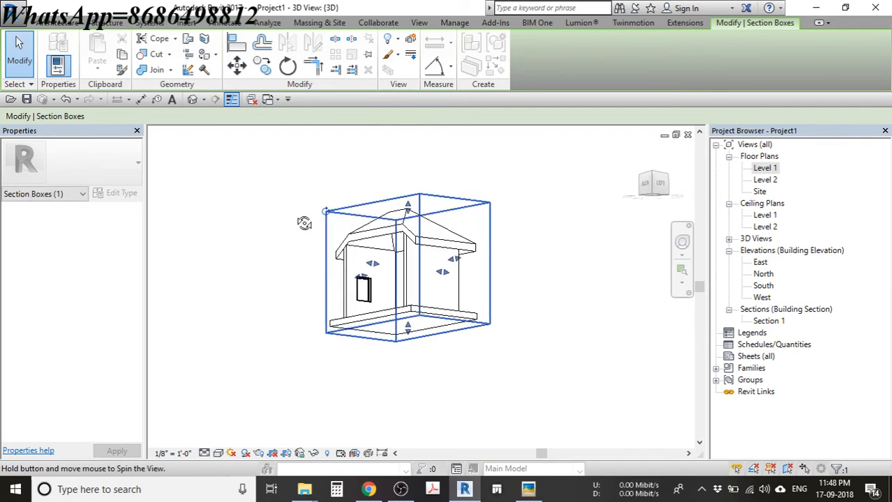
{"action": "middle_click_drag", "start_coordinate": [280, 291], "coordinate": [281, 302], "text": "shift"}
{"action": "left_click", "coordinate": [313, 298]}
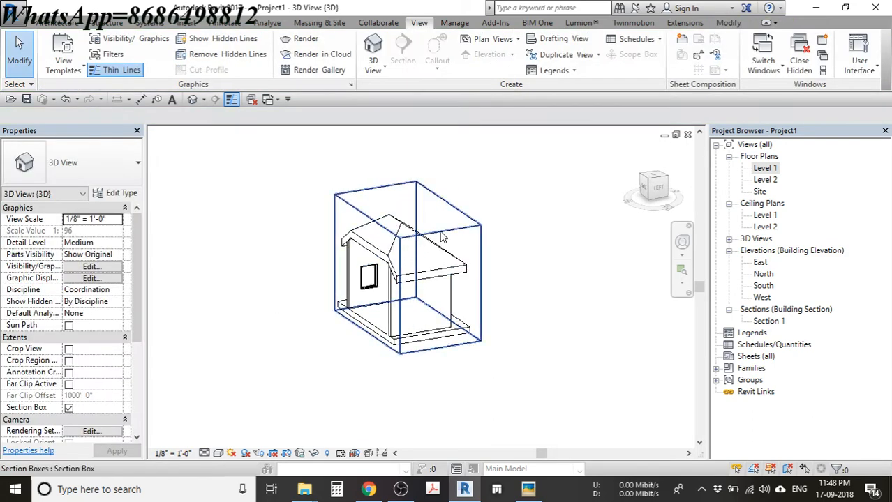
- Extend the section box's north face back beyond the house and pull its west face in to cut through the building
{"action": "left_click", "coordinate": [441, 238]}
{"action": "middle_click_drag", "start_coordinate": [441, 293], "coordinate": [369, 285], "text": "shift"}
{"action": "middle_click_drag", "start_coordinate": [444, 214], "coordinate": [480, 300], "text": "shift"}
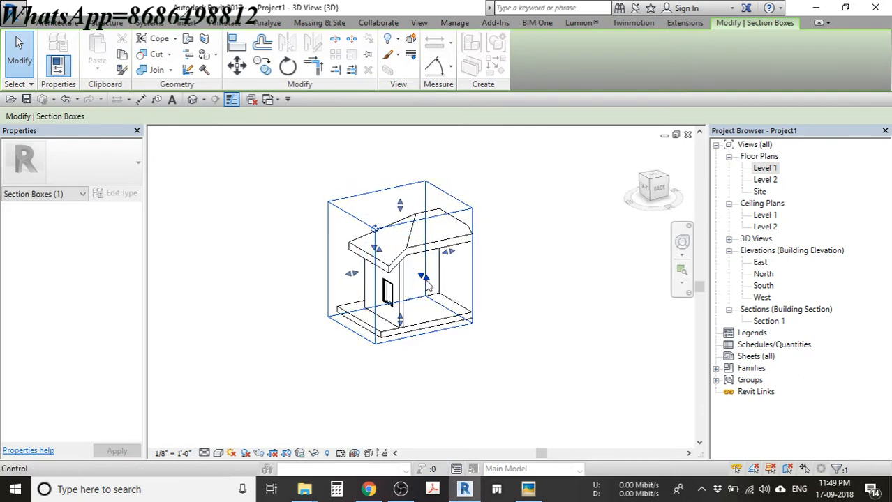
{"action": "left_click_drag", "start_coordinate": [427, 282], "coordinate": [444, 288]}
{"action": "middle_click_drag", "start_coordinate": [406, 296], "coordinate": [538, 279], "text": "shift"}
{"action": "left_click", "coordinate": [538, 281]}
{"action": "middle_click_drag", "start_coordinate": [534, 298], "coordinate": [377, 312], "text": "shift"}
{"action": "scroll", "coordinate": [458, 278], "scroll_direction": "up", "scroll_amount": 2}
{"action": "middle_click_drag", "start_coordinate": [458, 278], "coordinate": [533, 198], "text": "shift"}
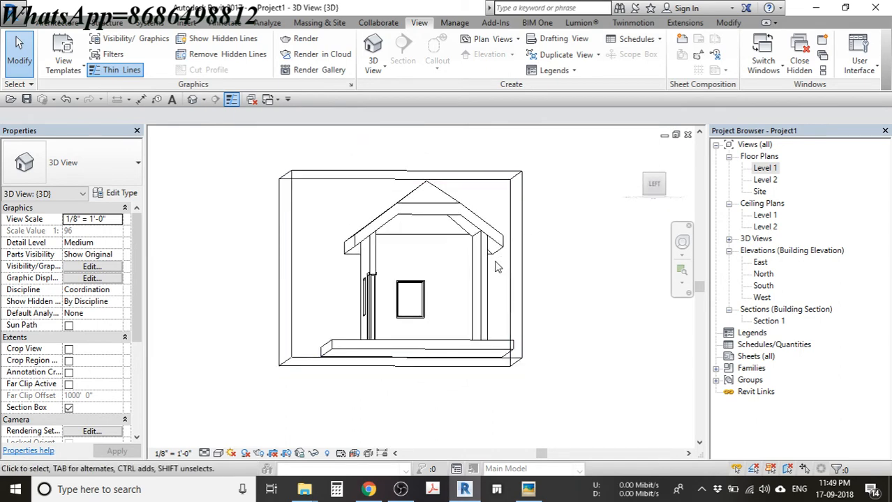
- Switch the 3D view to the Shaded visual style and examine the cutaway house
{"action": "key", "text": "s"}
{"action": "key", "text": "d"}
{"action": "scroll", "coordinate": [422, 248], "scroll_direction": "up", "scroll_amount": 2}
{"action": "left_click_drag", "start_coordinate": [490, 285], "coordinate": [487, 285], "text": "shift"}
{"action": "mouse_move", "coordinate": [488, 285]}
{"action": "middle_mouse_down", "text": "shift"}
{"action": "mouse_move", "coordinate": [408, 287]}
{"action": "mouse_move", "coordinate": [453, 249]}
{"action": "mouse_move", "coordinate": [560, 305]}
{"action": "mouse_move", "coordinate": [468, 226]}
{"action": "mouse_move", "coordinate": [470, 287]}
{"action": "middle_mouse_up", "text": "shift"}
{"action": "middle_click", "coordinate": [443, 250]}
{"action": "middle_click", "coordinate": [442, 250]}
{"action": "middle_click_drag", "start_coordinate": [495, 314], "coordinate": [461, 256]}
{"action": "scroll", "coordinate": [462, 264], "scroll_direction": "down", "scroll_amount": 1}
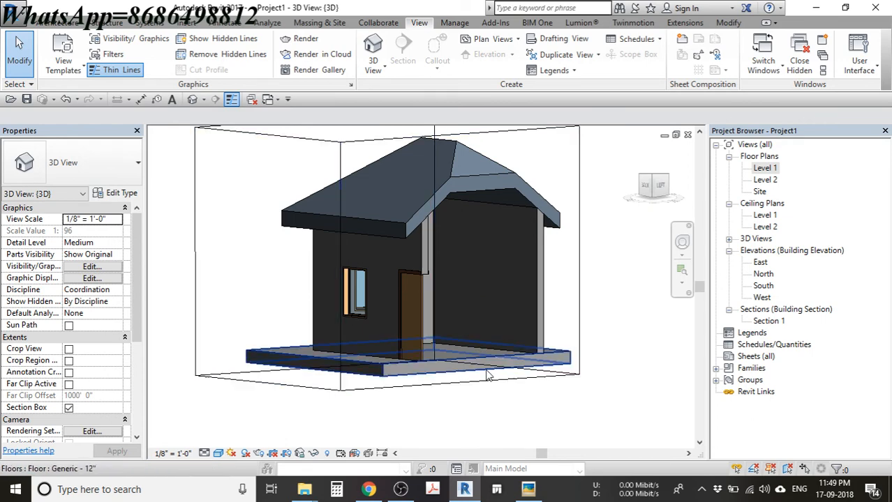
- Lower the bottom face of the section box below the floor slab
{"action": "left_click", "coordinate": [430, 388]}
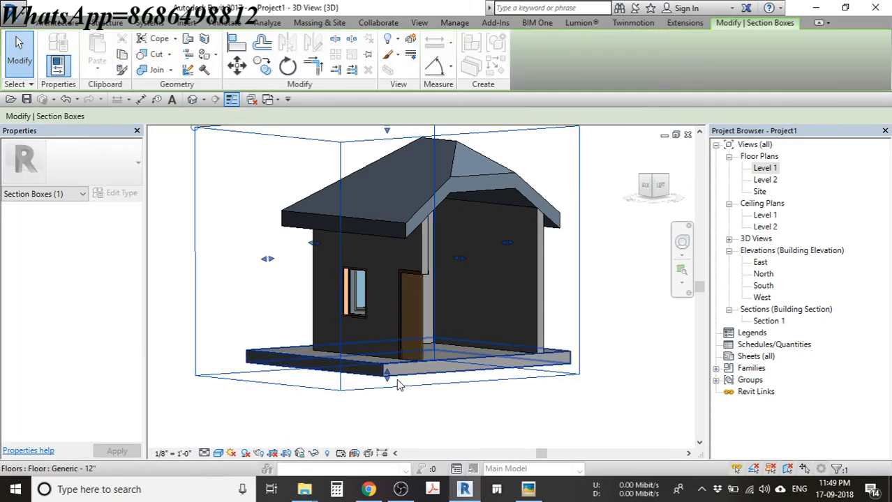
{"action": "left_click_drag", "start_coordinate": [388, 378], "coordinate": [388, 399]}
{"action": "middle_click_drag", "start_coordinate": [429, 381], "coordinate": [414, 348]}
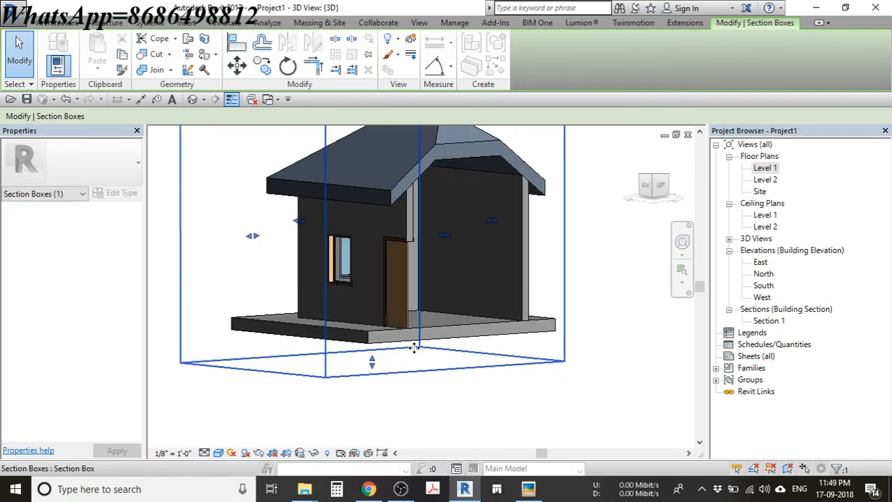